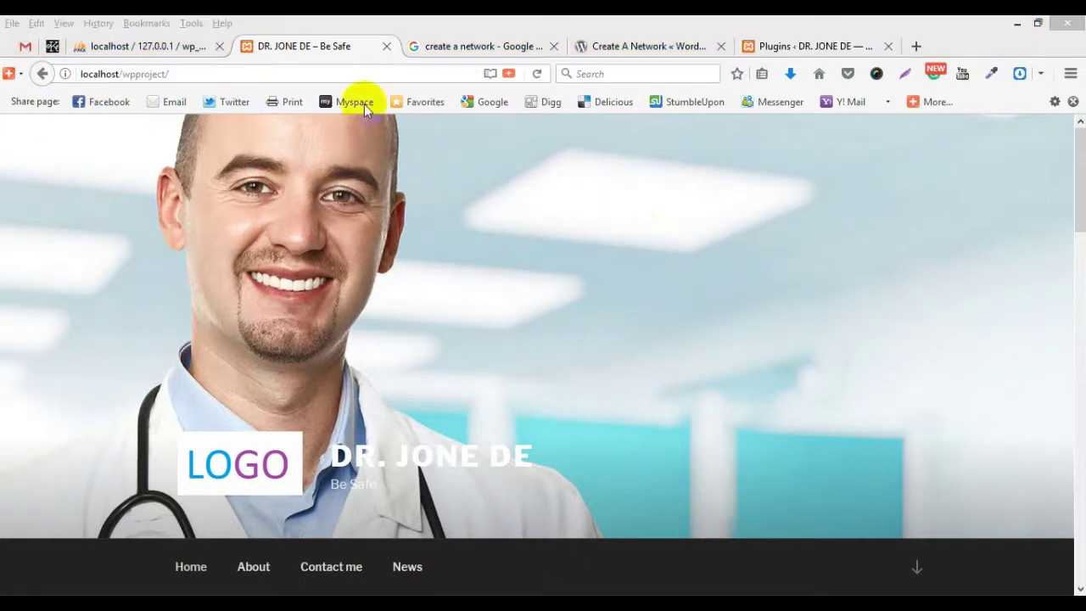
Search the new plugins for "wp complete backup" and install and activate BackWPup – WordPress Backup Plugin
click(780, 50)
click(780, 51)
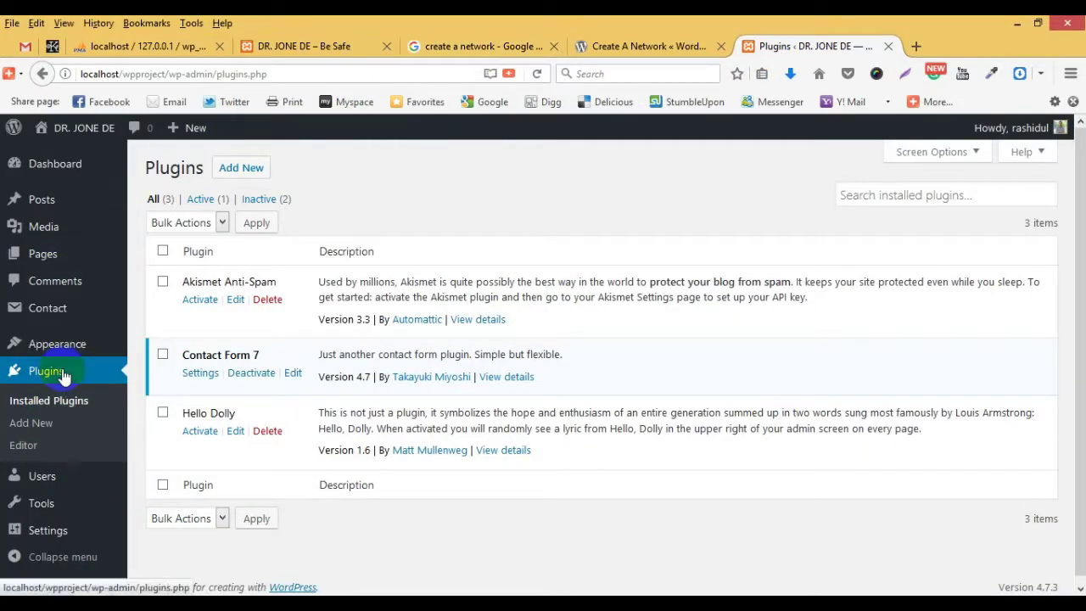
click(254, 167)
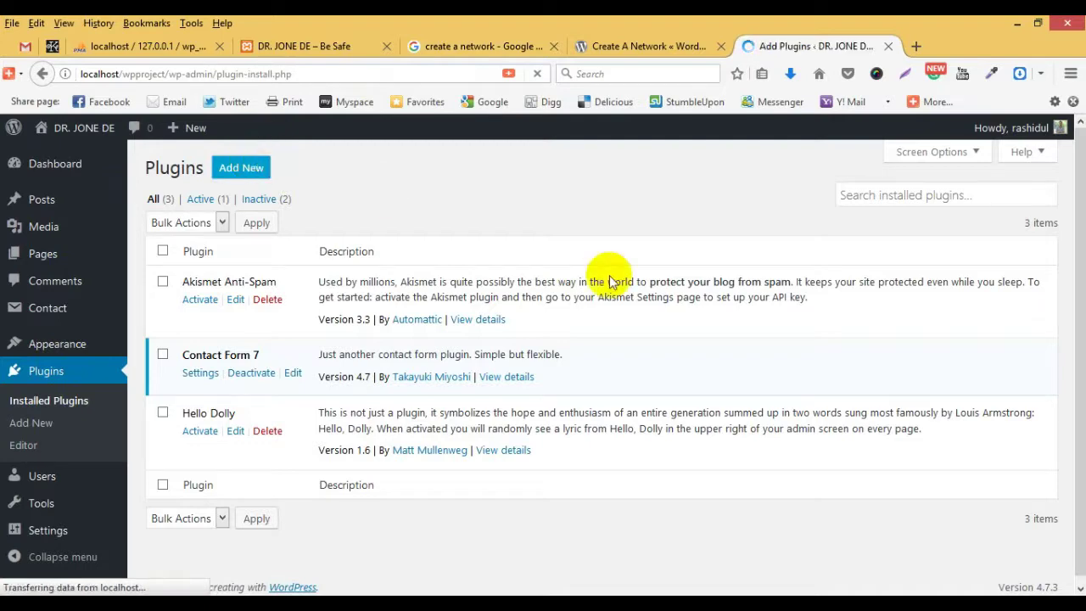
text(wp complete backup)
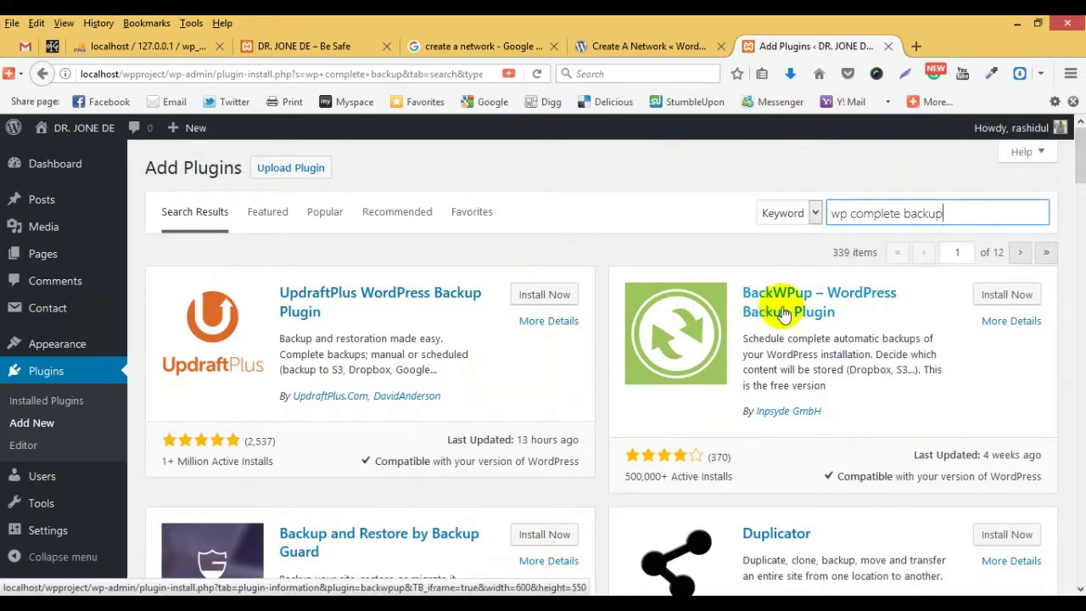
click(1025, 296)
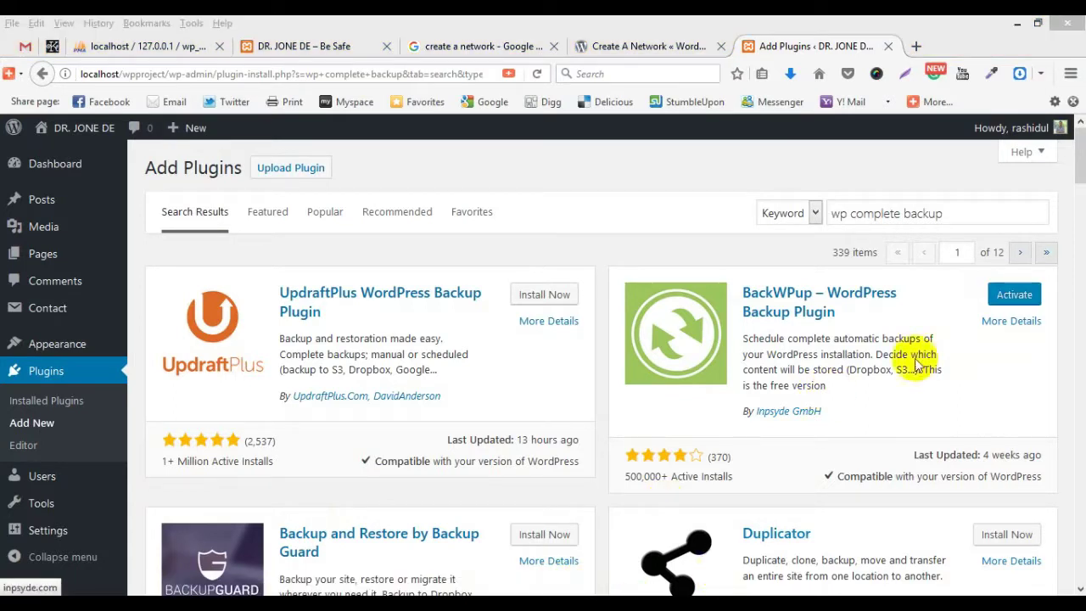
click(1022, 293)
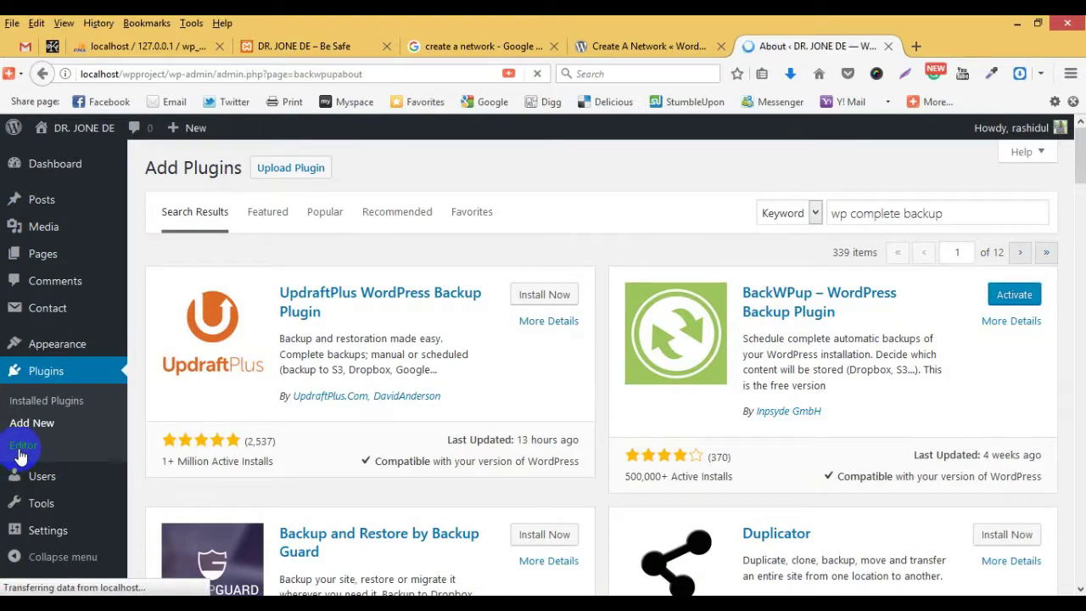
Create a new BackWPup job and name it "latest backup"
scroll(22, 456, down, 5)
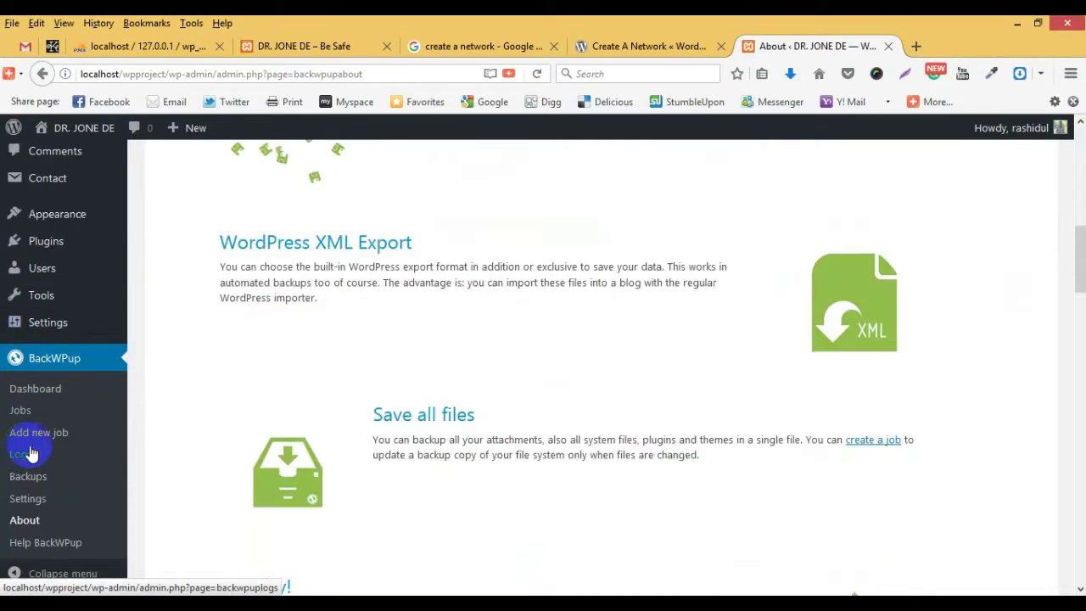
click(25, 387)
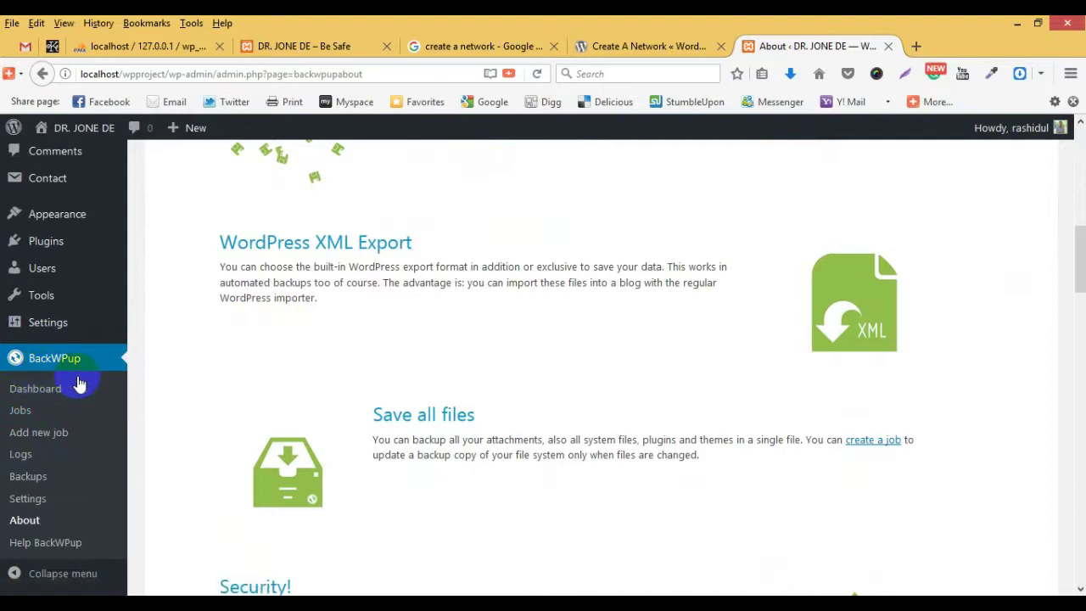
click(53, 445)
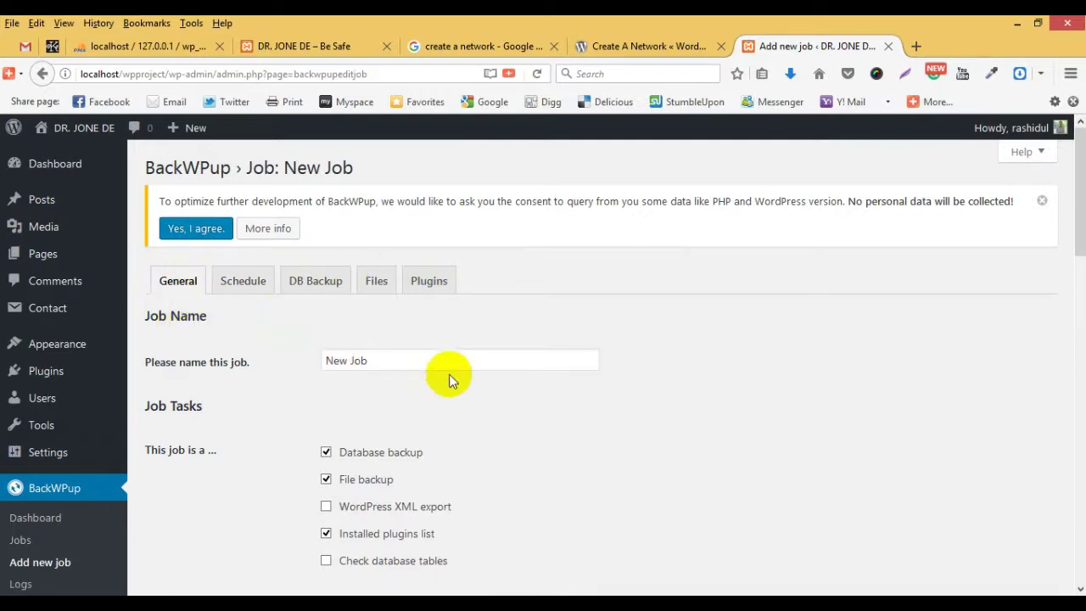
triple_click(359, 360)
key(BackSpace)
click(405, 369)
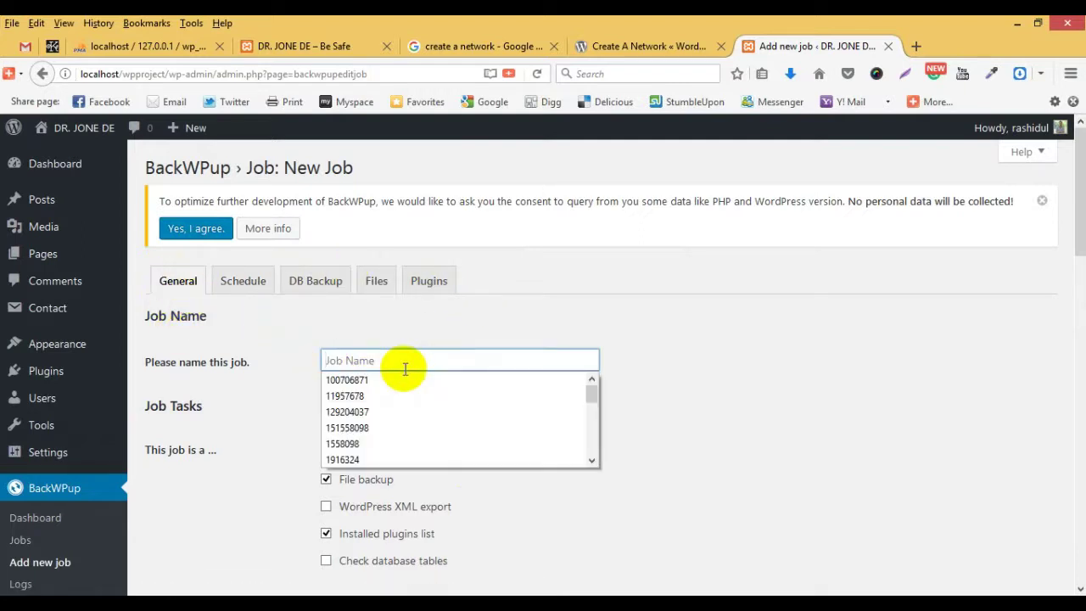
text(latest backup)
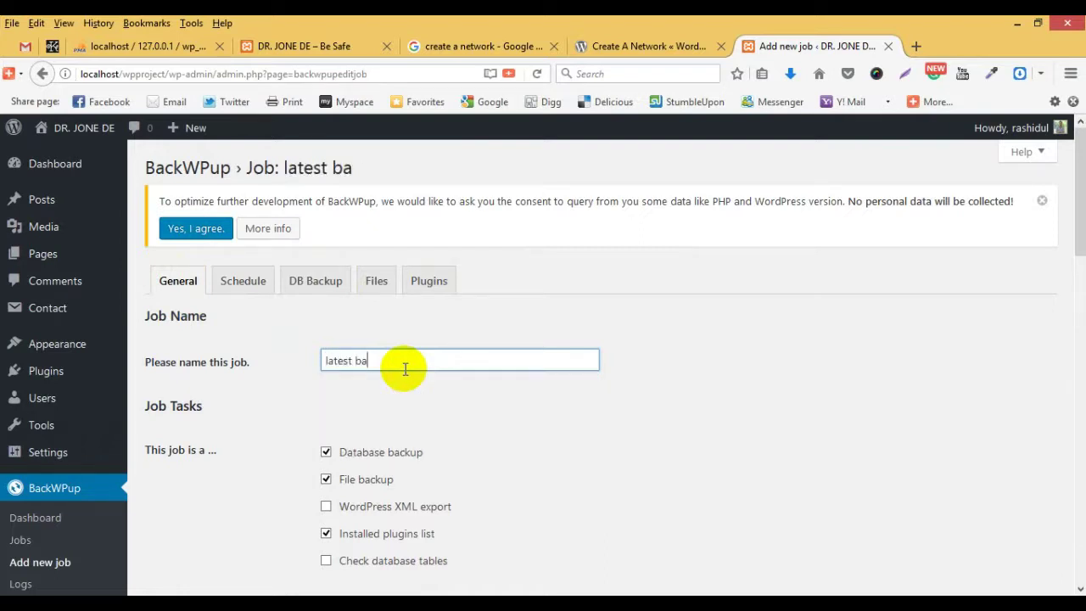
click(542, 423)
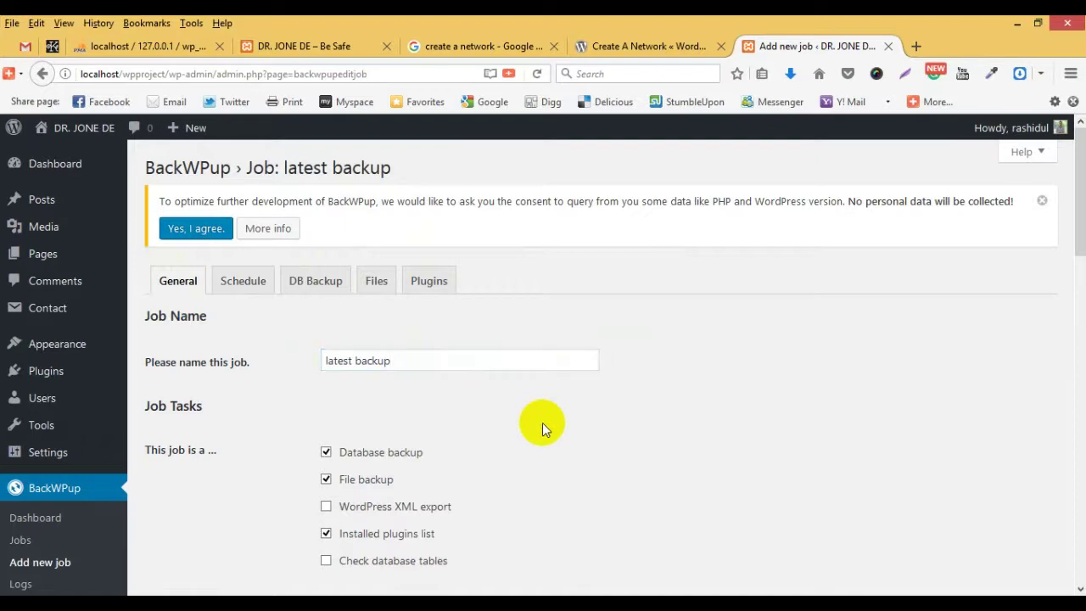
Set the job's destination to Backup to Folder and save the job's changes
scroll(551, 406, down, 4)
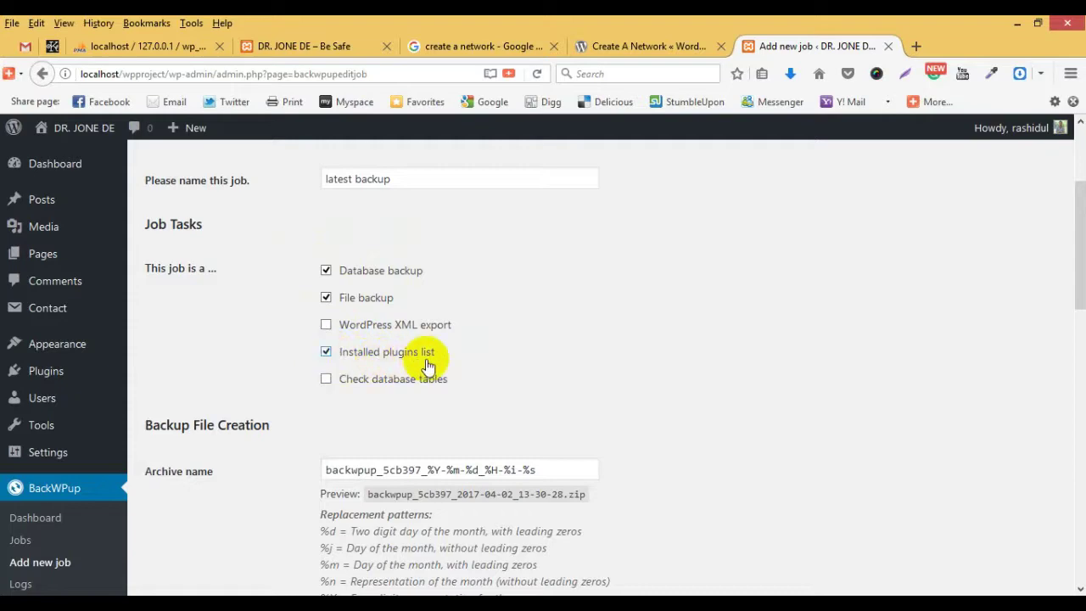
scroll(583, 365, down, 5)
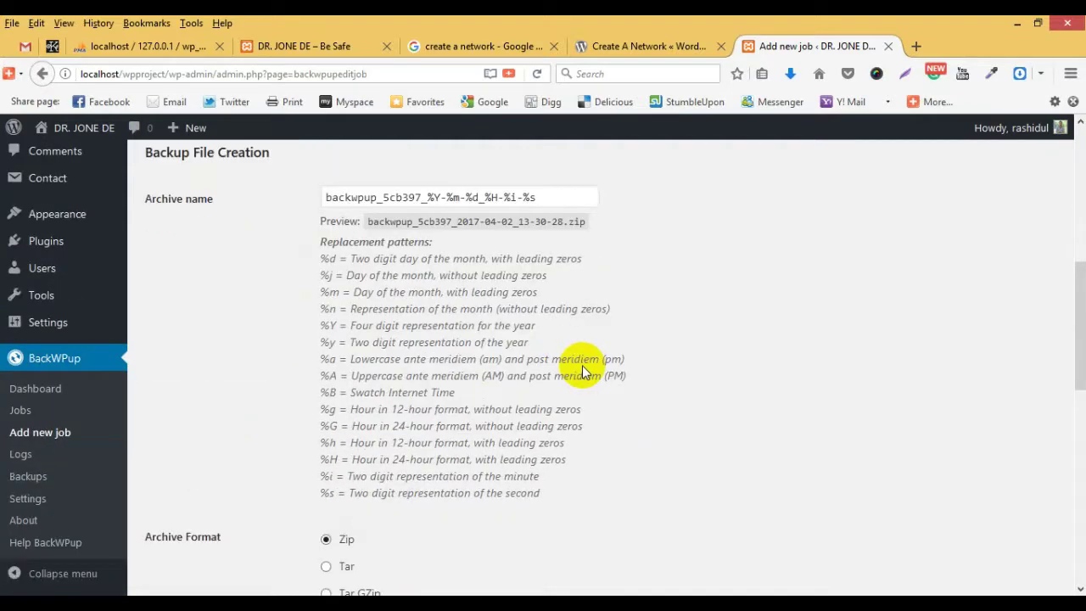
scroll(579, 369, down, 4)
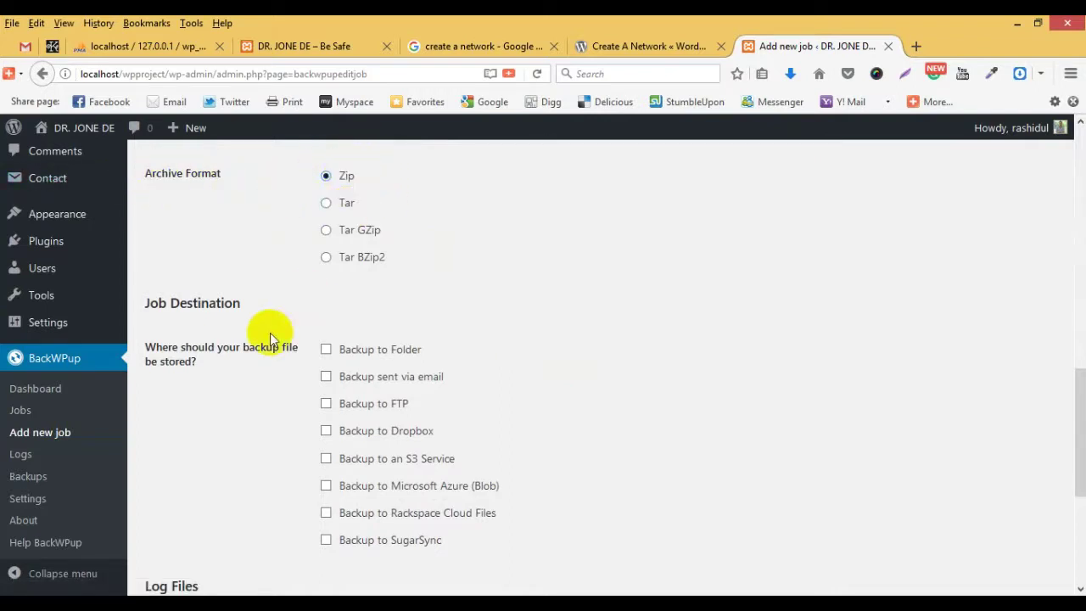
scroll(256, 348, down, 4)
scroll(256, 348, up, 1)
scroll(255, 348, up, 1)
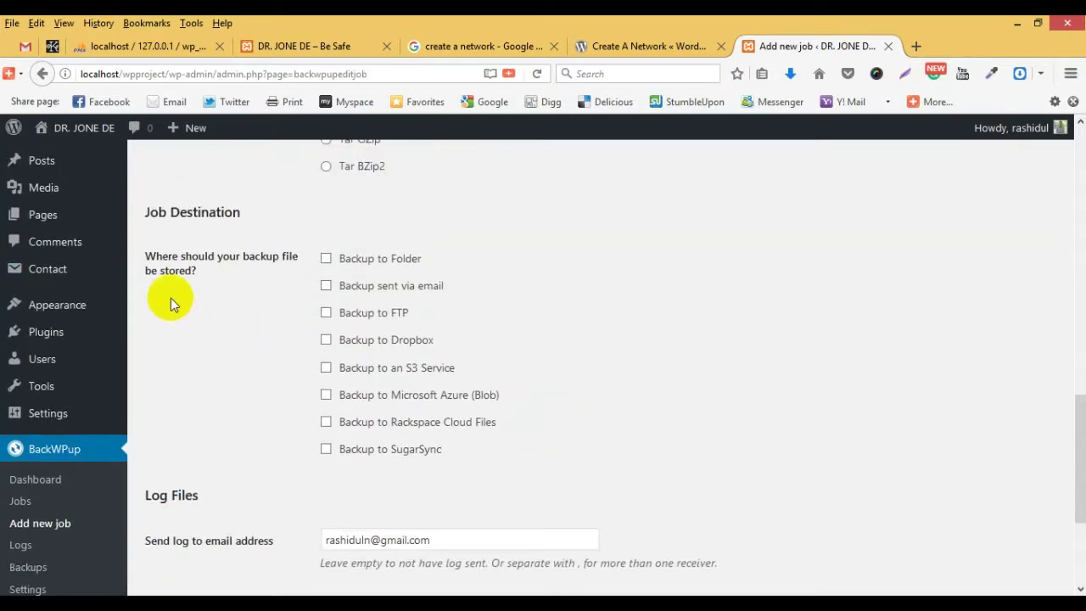
double_click(169, 258)
drag(170, 258, 223, 279)
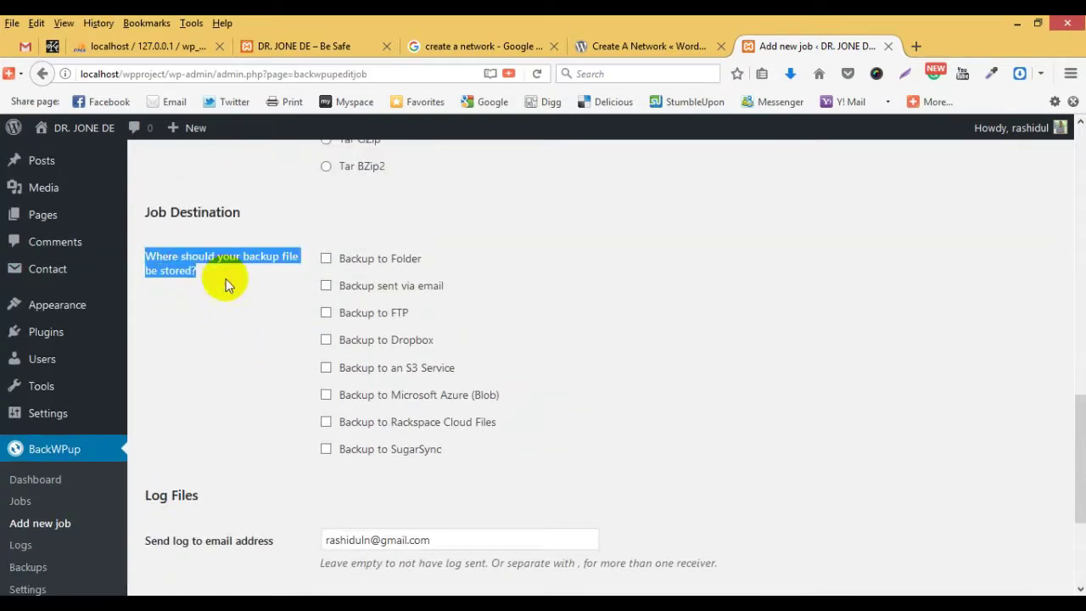
click(227, 280)
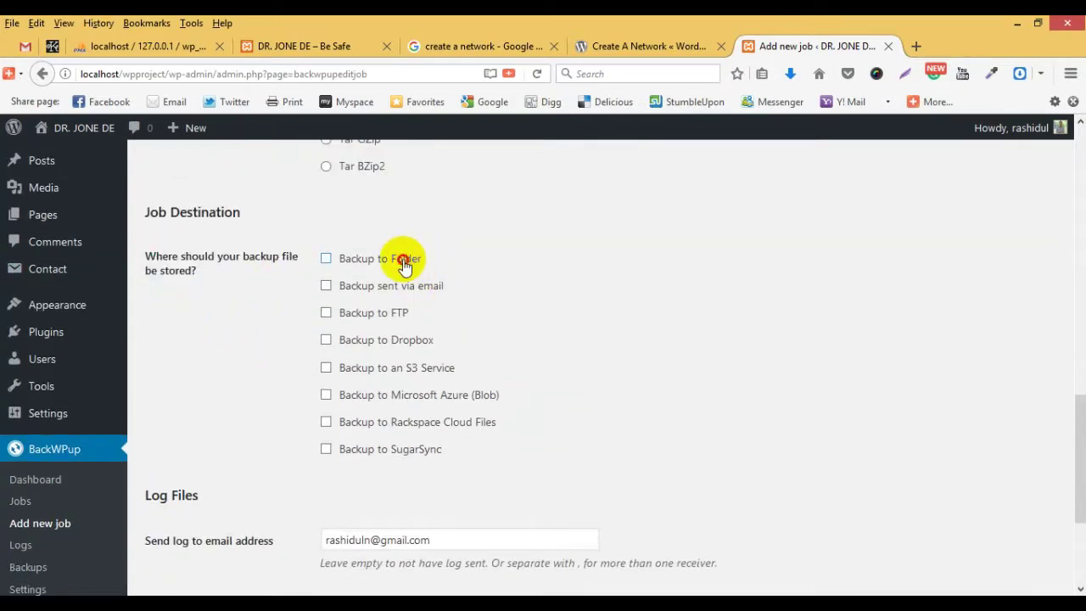
click(405, 265)
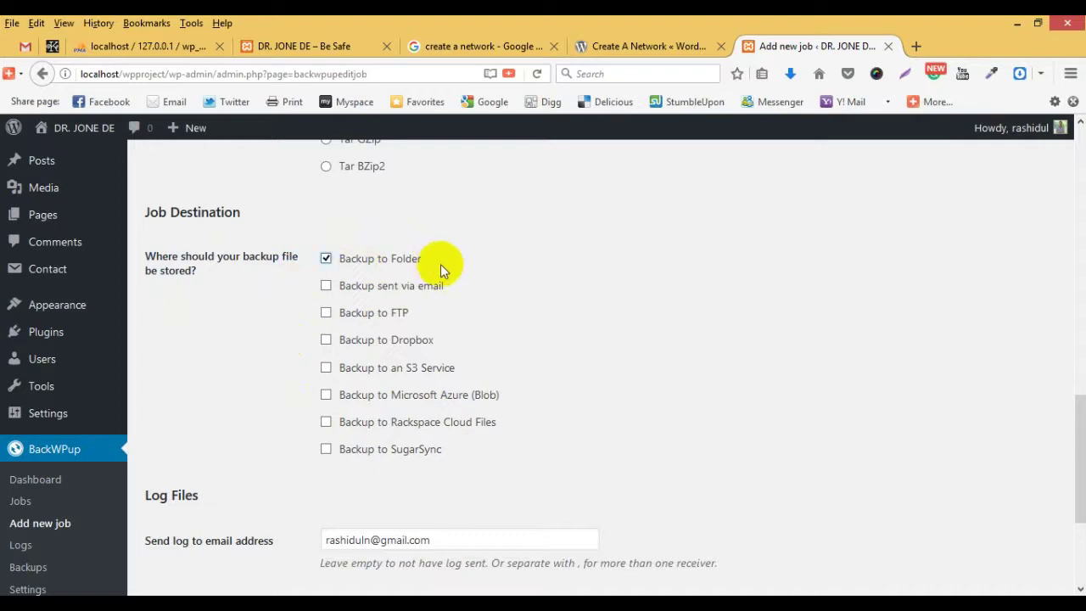
scroll(437, 365, down, 4)
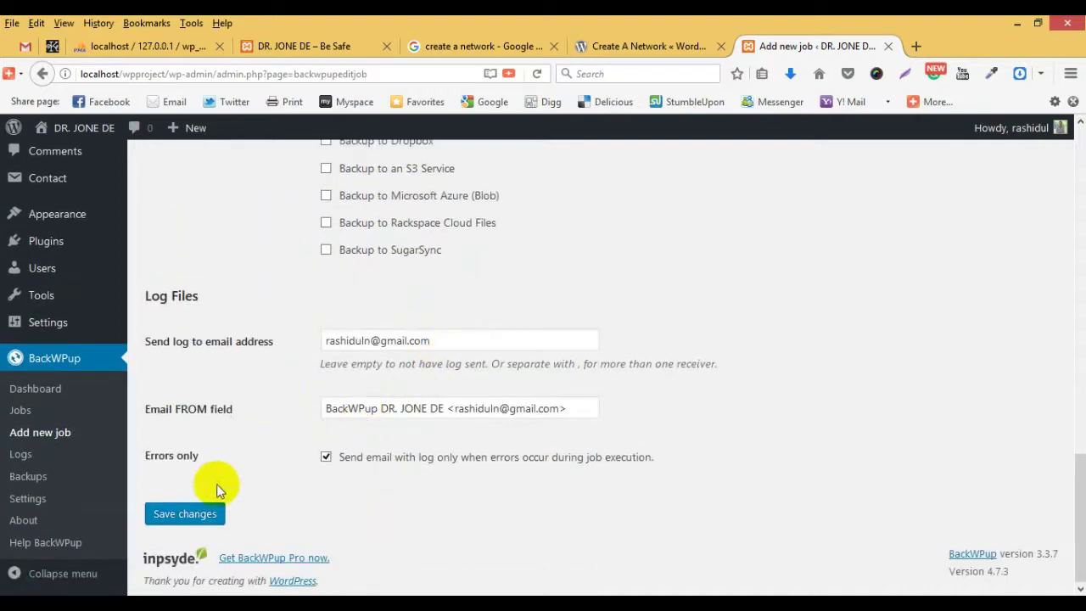
click(206, 514)
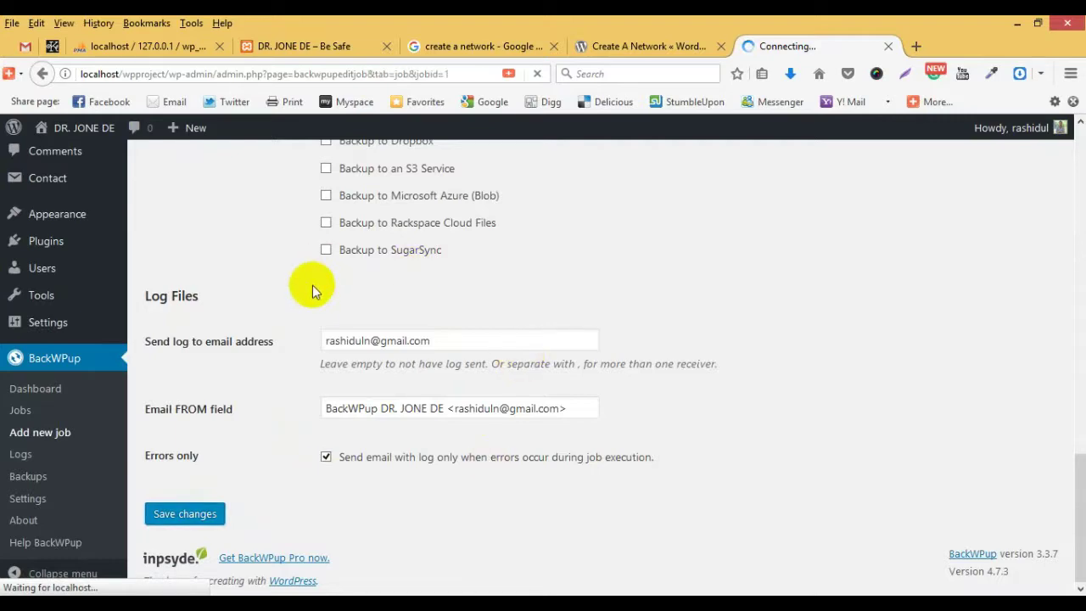
Run the "latest backup" job immediately from the BackWPup jobs list
scroll(100, 432, down, 5)
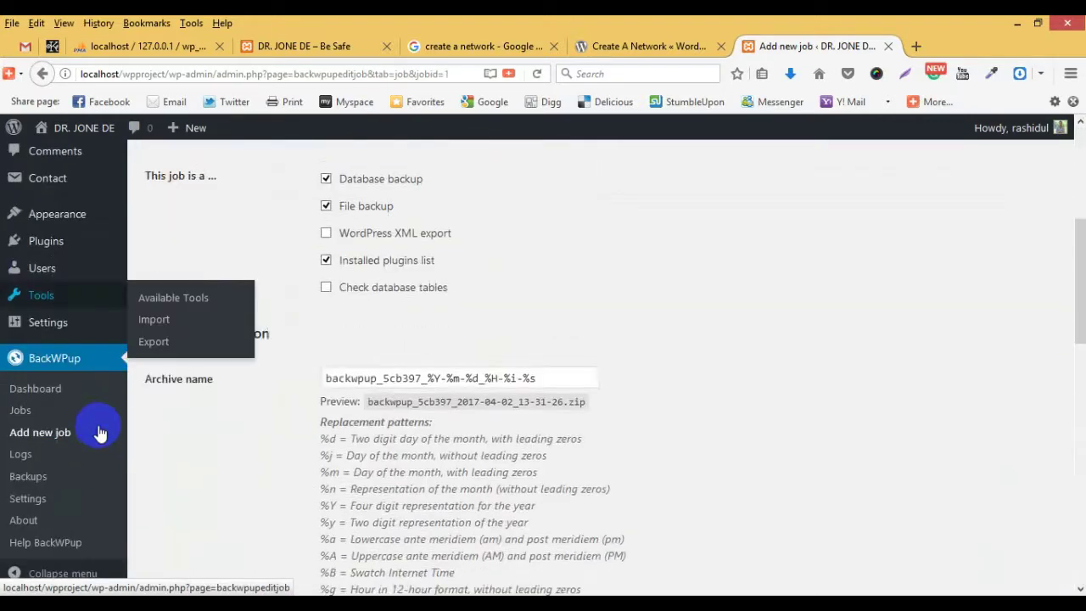
scroll(100, 432, down, 1)
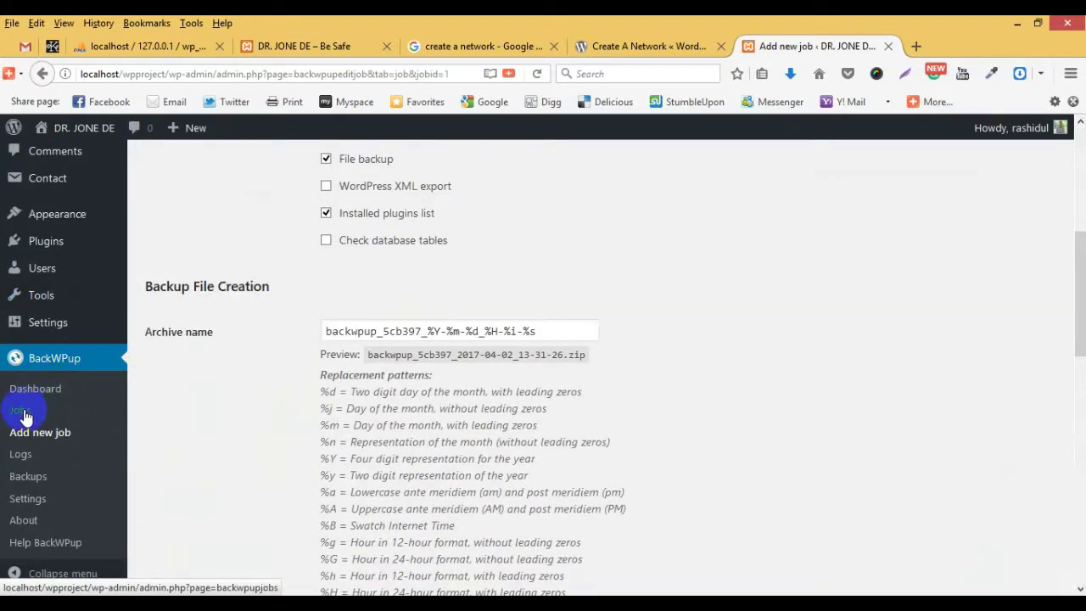
click(24, 422)
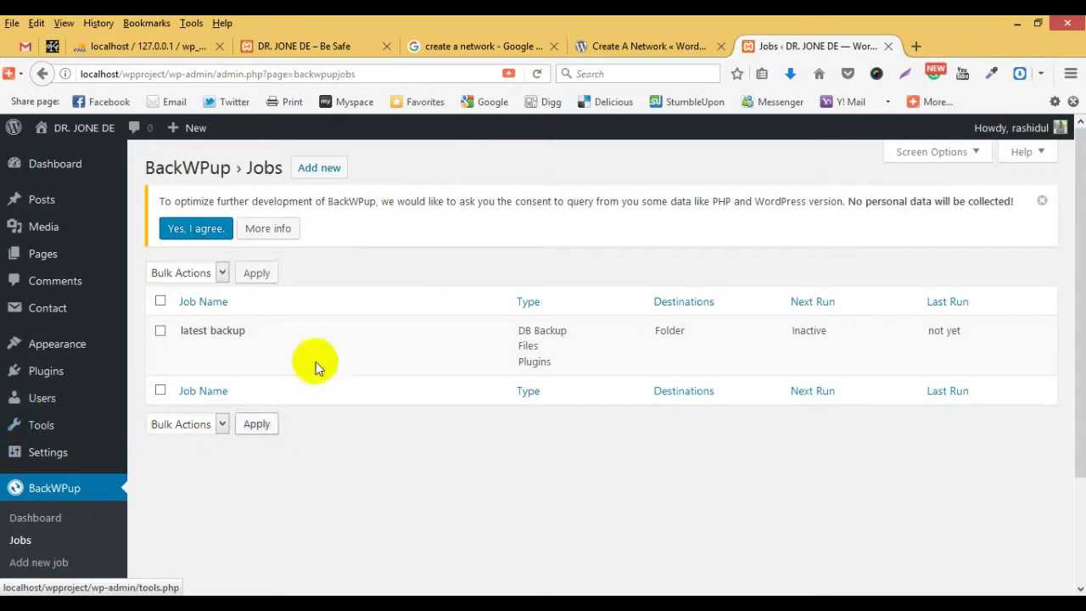
mouse_move(260, 323)
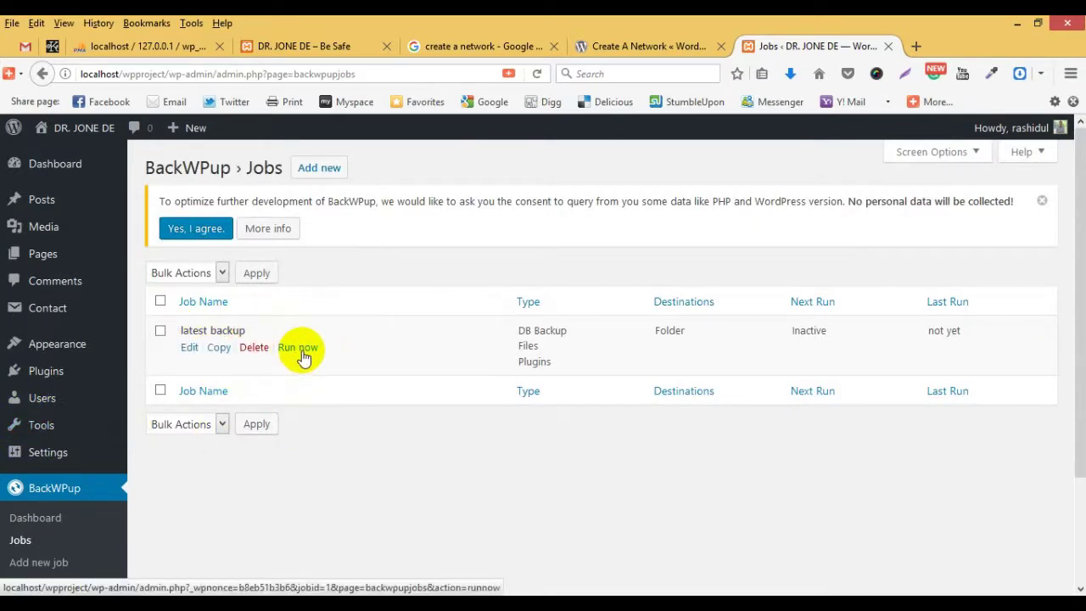
click(298, 348)
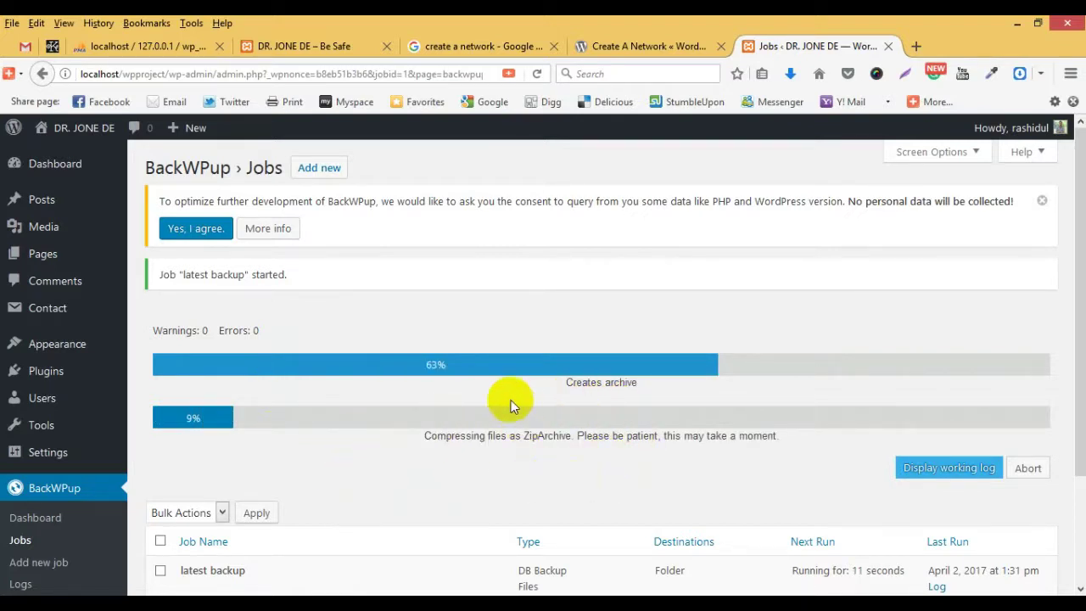
Download the backup archive backwpup_5cb397_2017-04-02_13-31-44.zip from the BackWPup backup archives
scroll(506, 411, down, 1)
scroll(506, 412, down, 2)
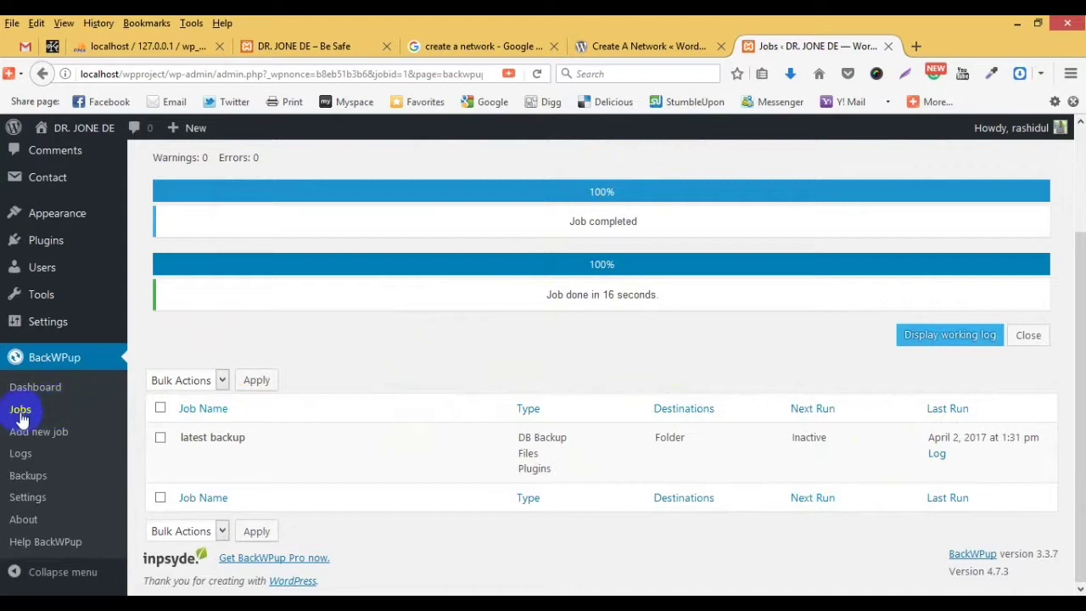
click(44, 482)
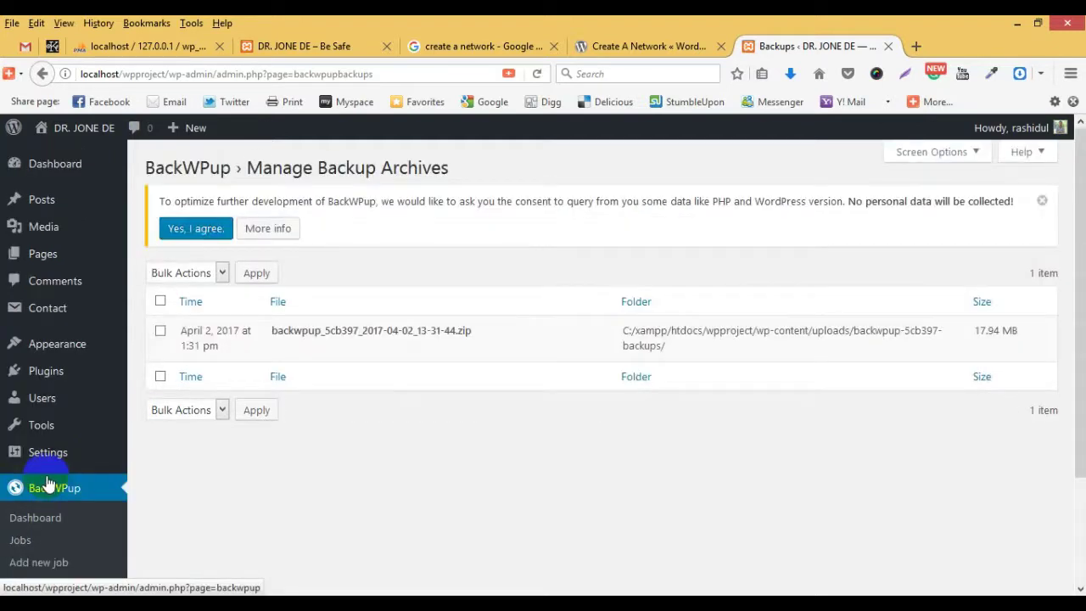
mouse_move(315, 352)
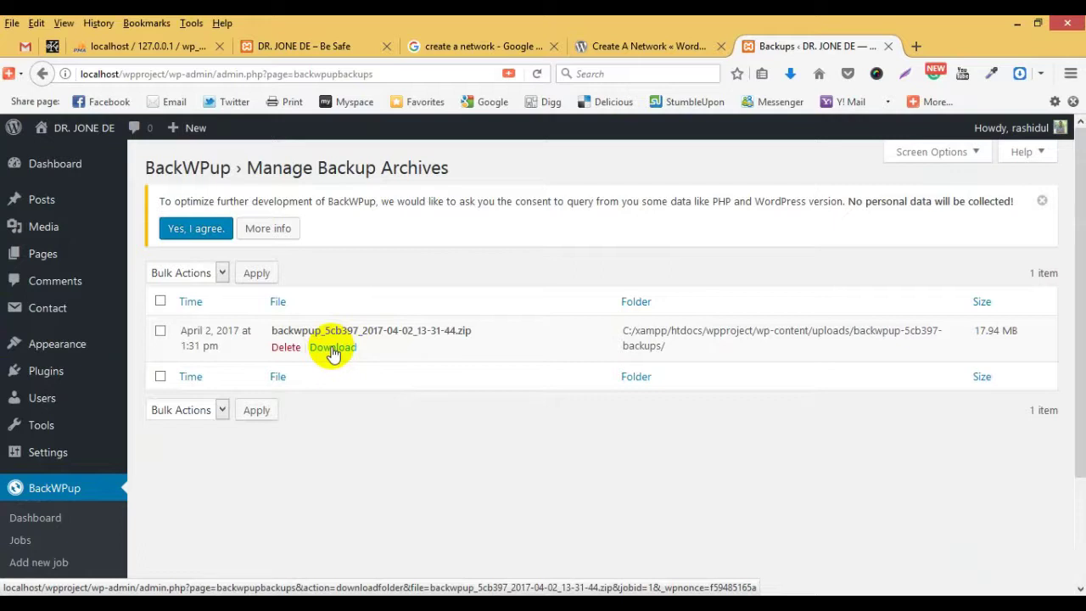
click(331, 349)
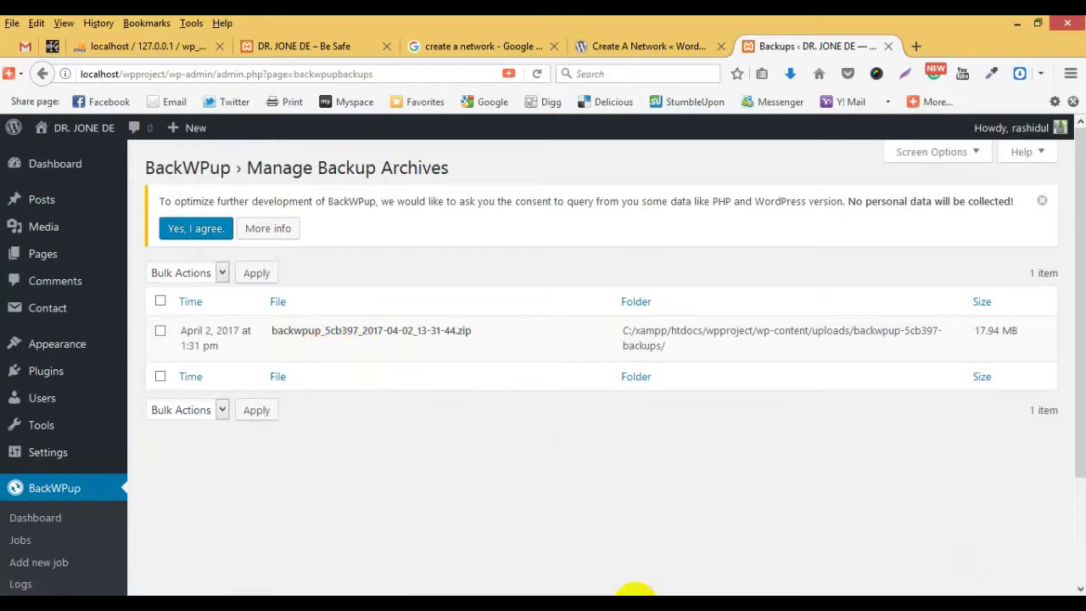